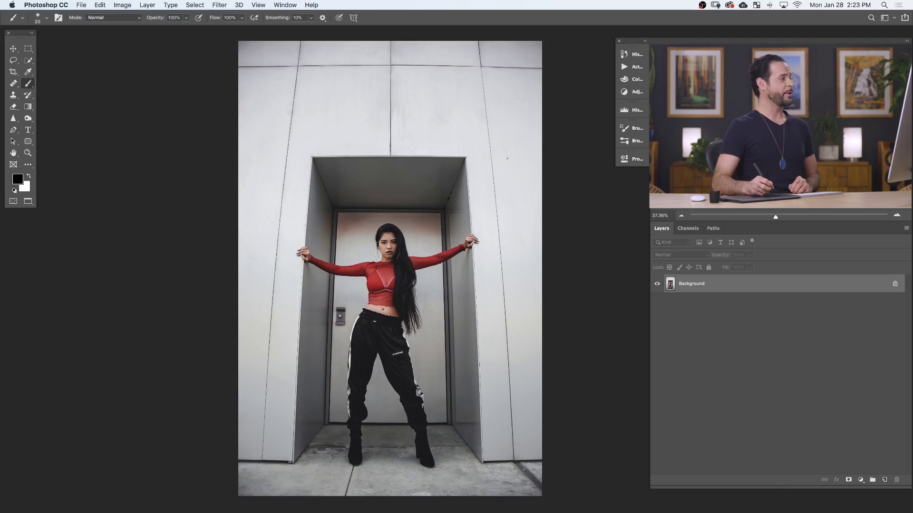
Add a Curves adjustment layer named Curves 1 from the Layer menu.
{"action": "left_click", "coordinate": [148, 5]}
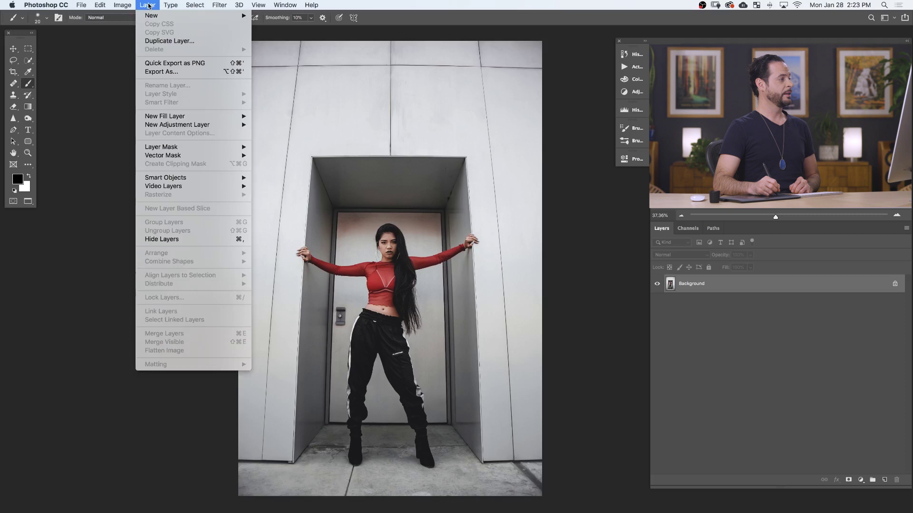
{"action": "mouse_move", "coordinate": [169, 125]}
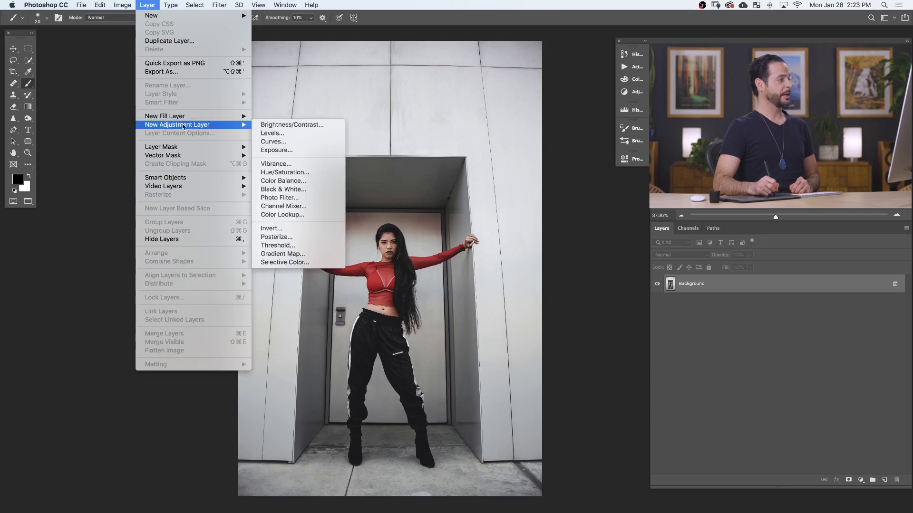
{"action": "left_click", "coordinate": [310, 142]}
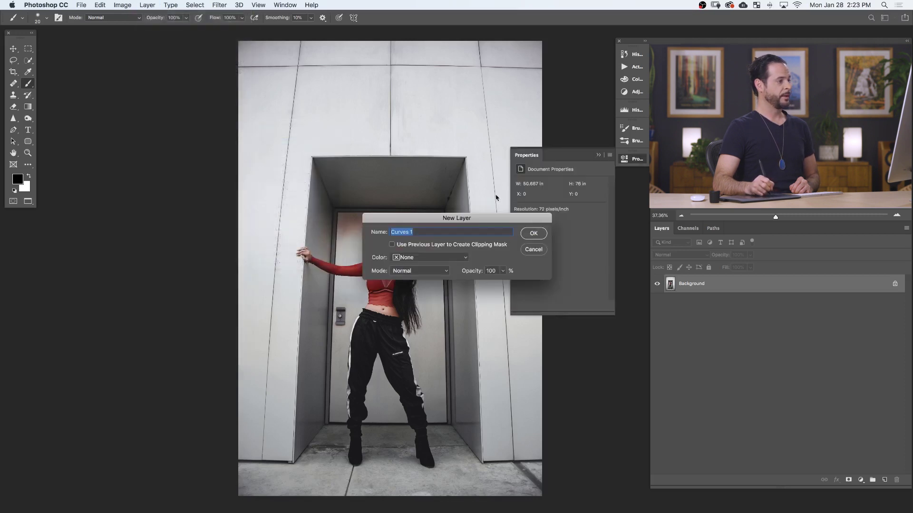
{"action": "left_click", "coordinate": [533, 233]}
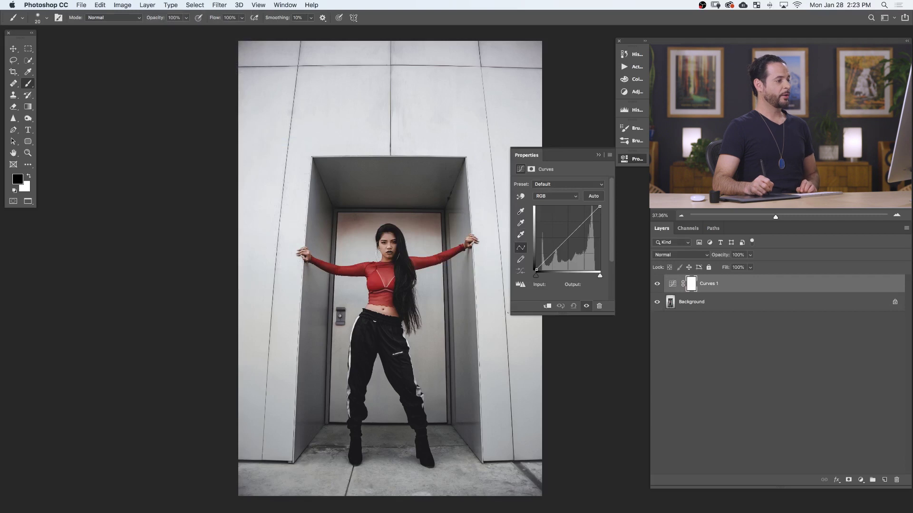
Lift the RGB curve's midpoint to brighten the portrait, then toggle Curves 1 to compare.
{"action": "left_click_drag", "start_coordinate": [512, 315], "coordinate": [441, 354]}
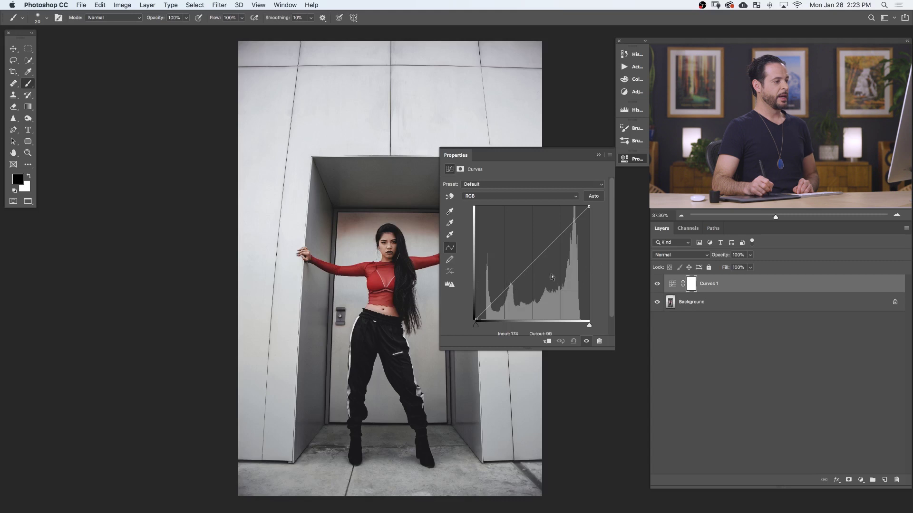
{"action": "mouse_move", "coordinate": [525, 268]}
{"action": "left_mouse_down"}
{"action": "mouse_move", "coordinate": [516, 249]}
{"action": "mouse_move", "coordinate": [540, 281]}
{"action": "mouse_move", "coordinate": [523, 255]}
{"action": "mouse_move", "coordinate": [534, 271]}
{"action": "left_mouse_up"}
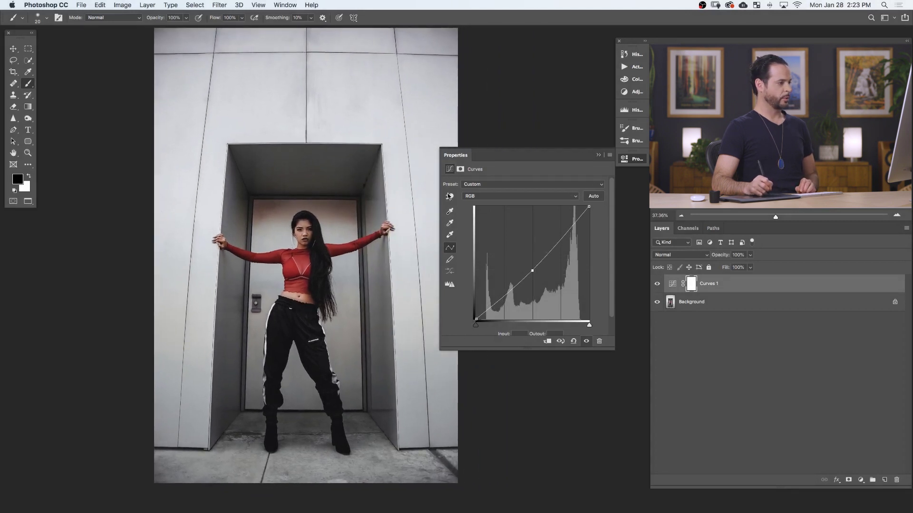
{"action": "left_click_drag", "start_coordinate": [534, 269], "coordinate": [526, 257]}
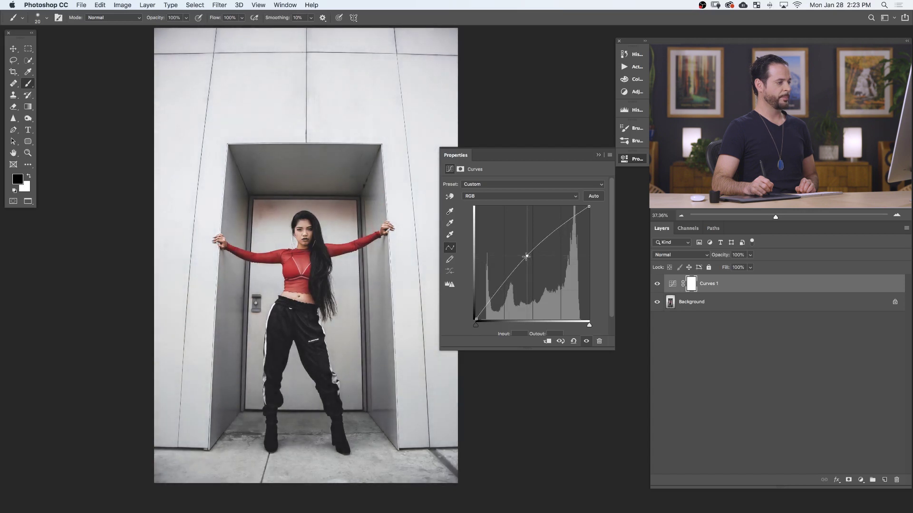
{"action": "left_click", "coordinate": [657, 284]}
{"action": "left_click", "coordinate": [657, 284]}
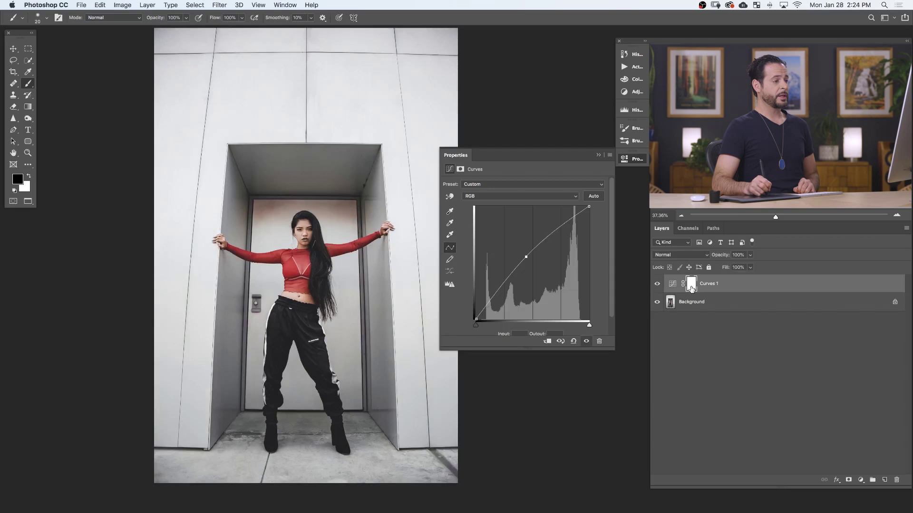
Fill the Curves 1 layer mask with Black using Edit > Fill, then switch to the Brush.
{"action": "left_click", "coordinate": [691, 284]}
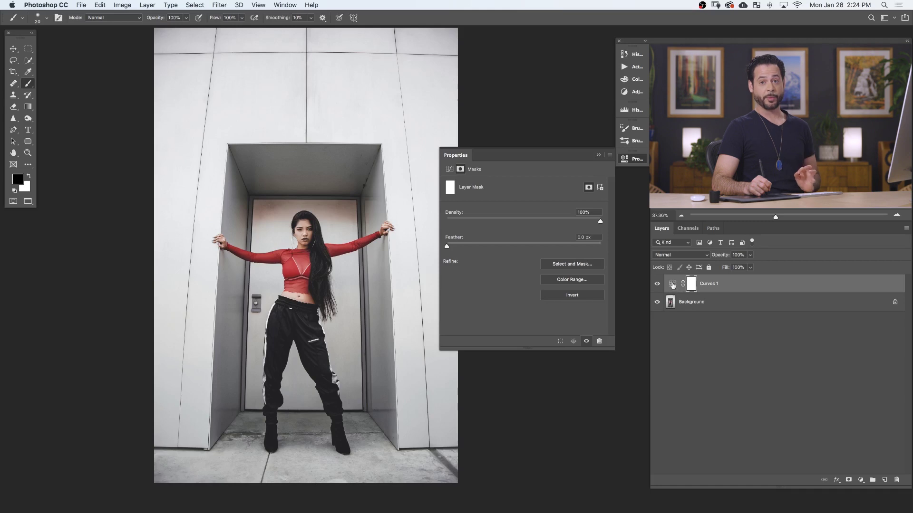
{"action": "left_click", "coordinate": [99, 4]}
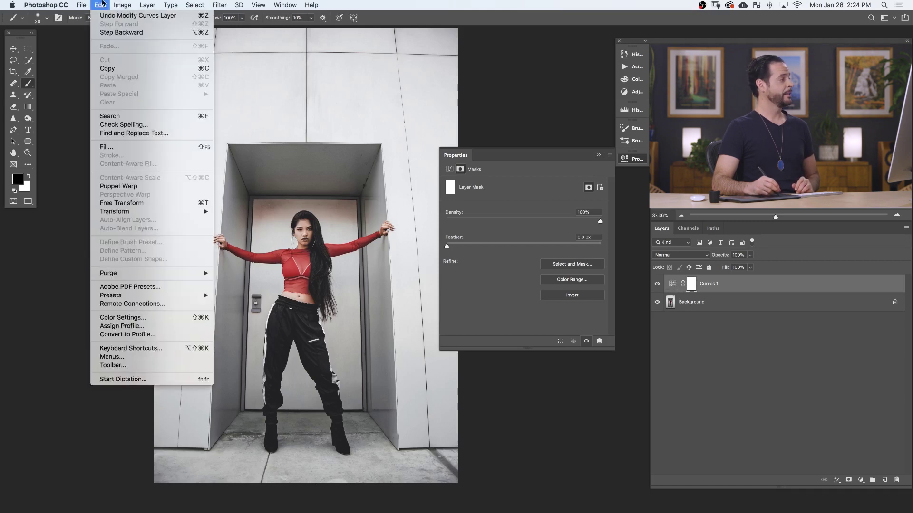
{"action": "left_click", "coordinate": [114, 147]}
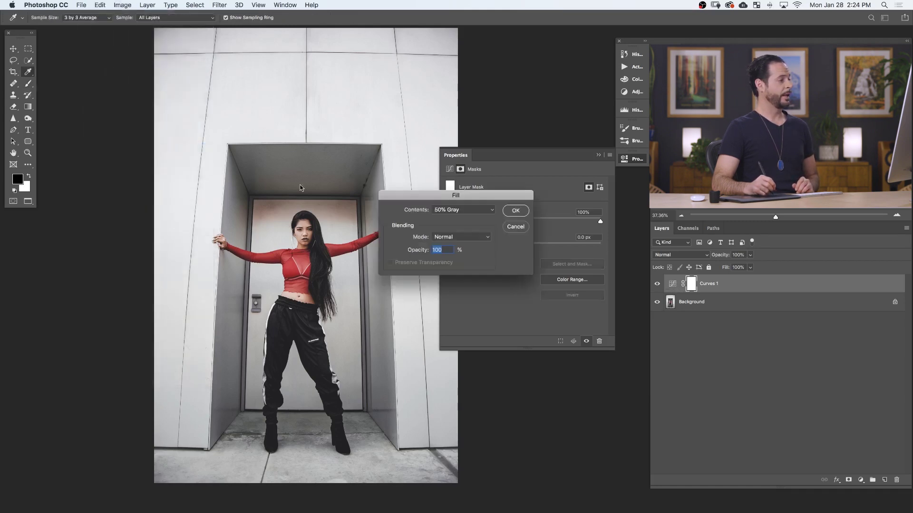
{"action": "left_click", "coordinate": [460, 209]}
{"action": "left_click", "coordinate": [459, 203]}
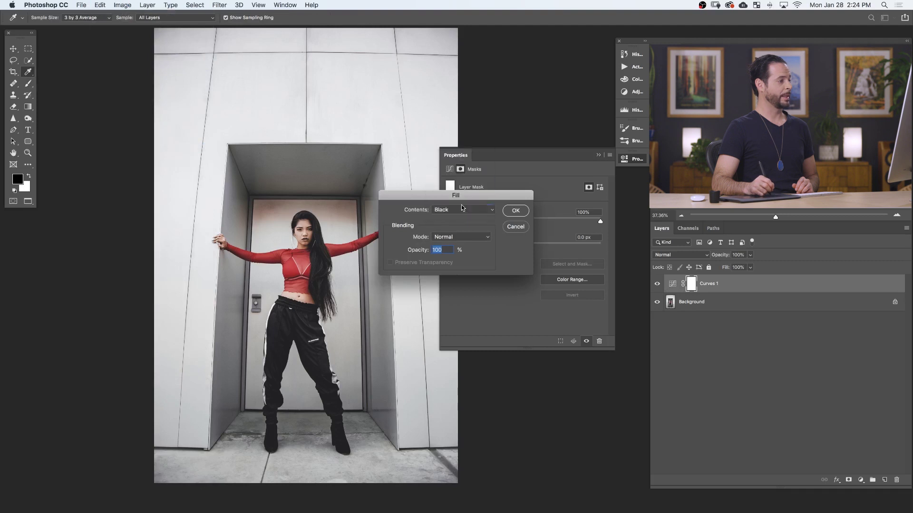
{"action": "left_click", "coordinate": [515, 210]}
{"action": "key", "text": "b"}
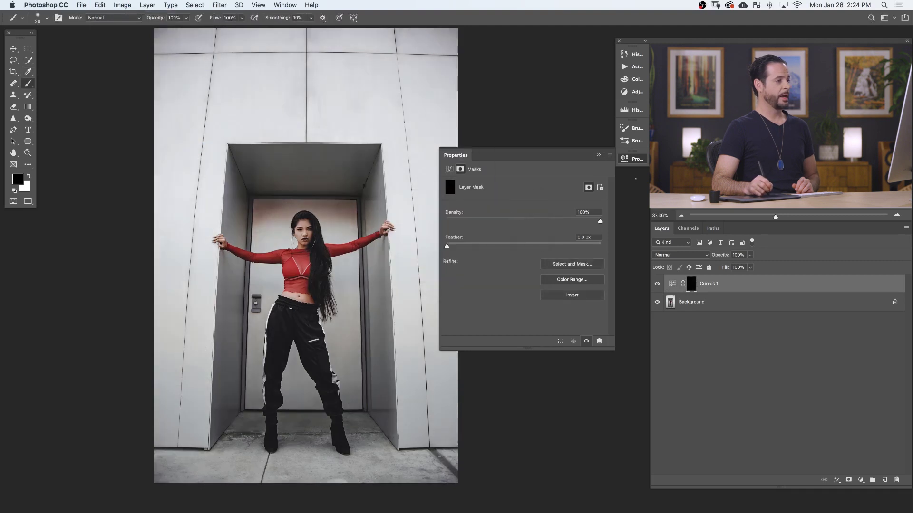
{"action": "left_click", "coordinate": [634, 159]}
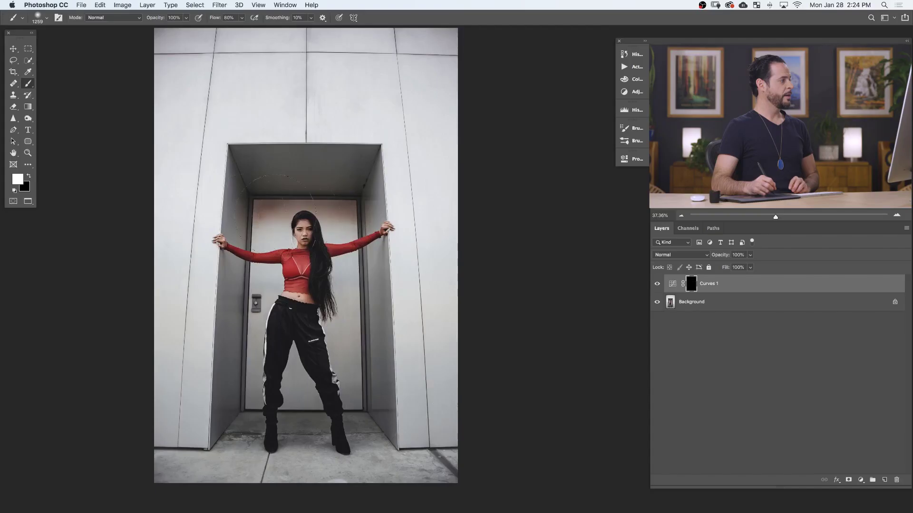
Enlarge the brush to 1500 and paint white into the mask over the woman.
{"action": "left_click", "coordinate": [29, 85]}
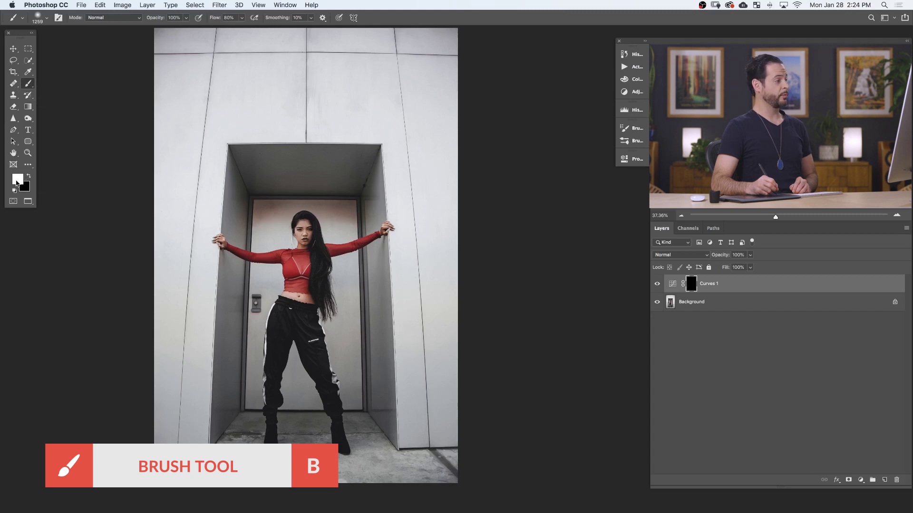
{"action": "key", "text": "bracketright"}
{"action": "key", "text": "bracketright"}
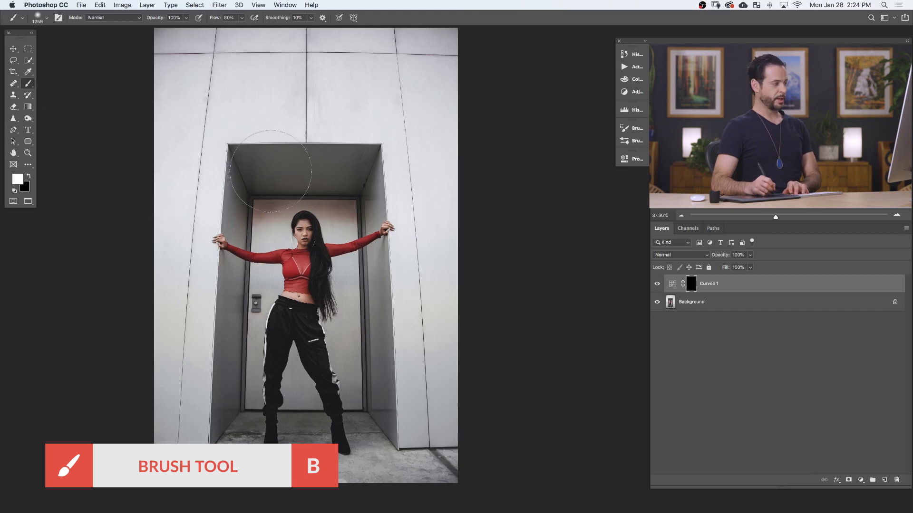
{"action": "key", "text": "bracketright"}
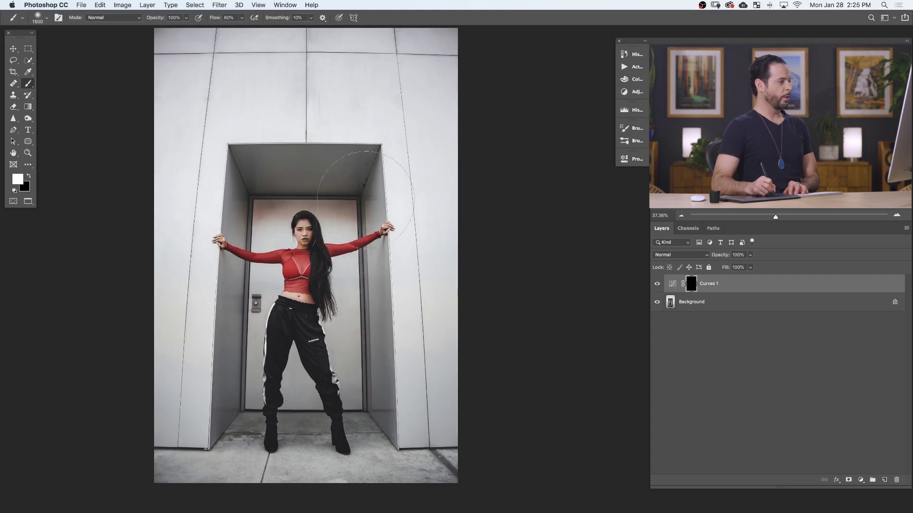
{"action": "left_click", "coordinate": [402, 177]}
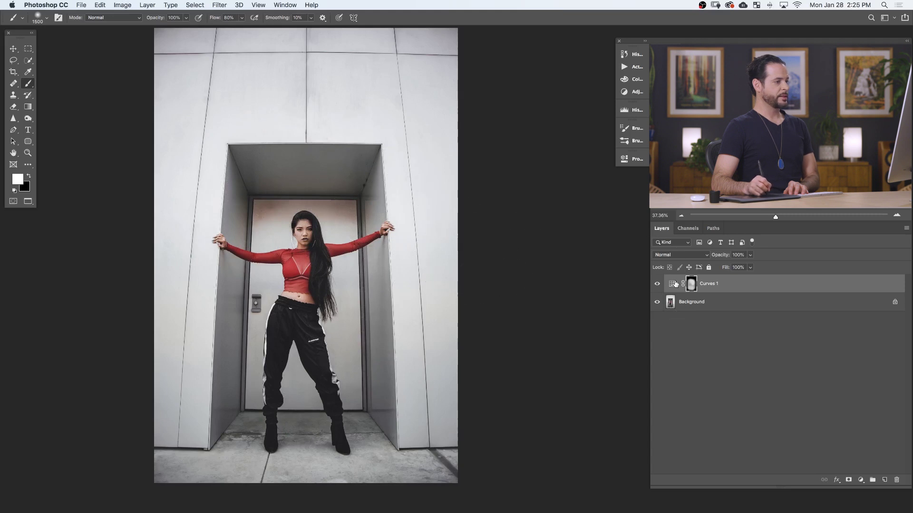
Raise the Curves 1 RGB curve higher and toggle the layer to compare before and after.
{"action": "double_click", "coordinate": [672, 284]}
{"action": "mouse_move", "coordinate": [524, 257]}
{"action": "left_mouse_down"}
{"action": "mouse_move", "coordinate": [523, 245]}
{"action": "mouse_move", "coordinate": [557, 281]}
{"action": "mouse_move", "coordinate": [526, 250]}
{"action": "left_mouse_up"}
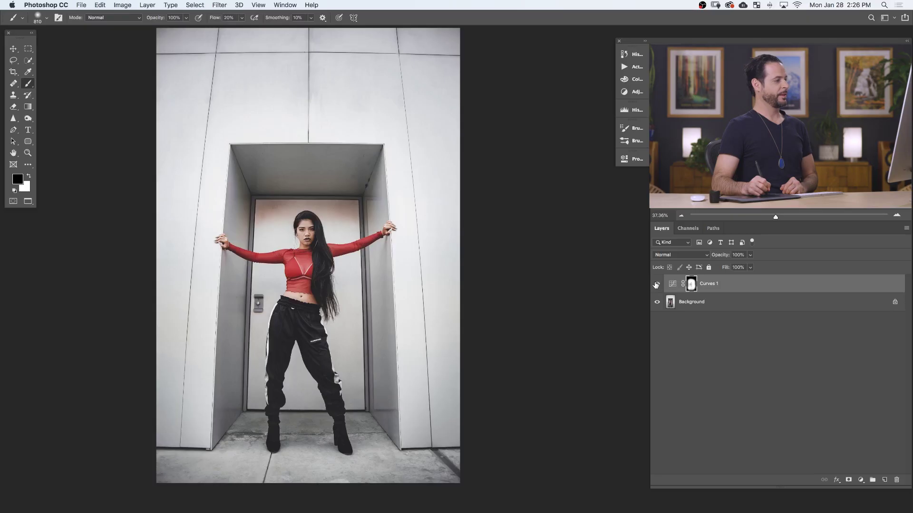
{"action": "left_click", "coordinate": [656, 284]}
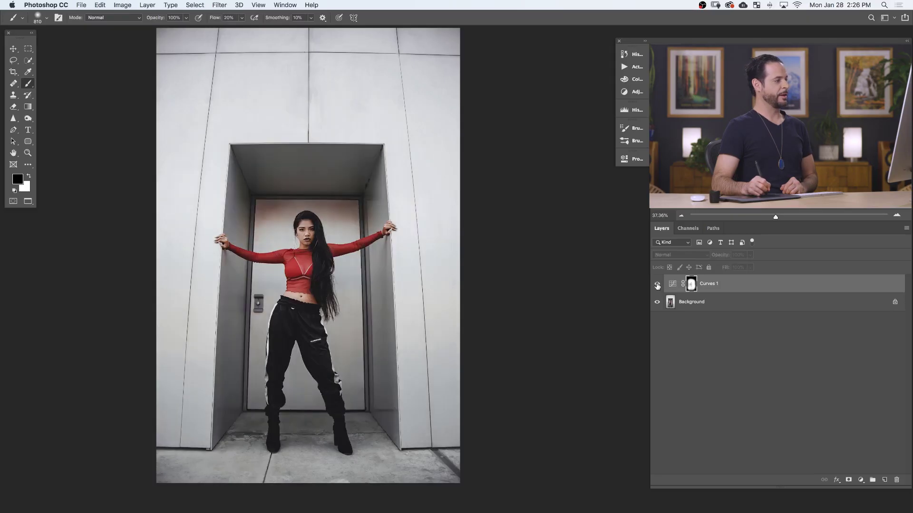
{"action": "left_click", "coordinate": [657, 285]}
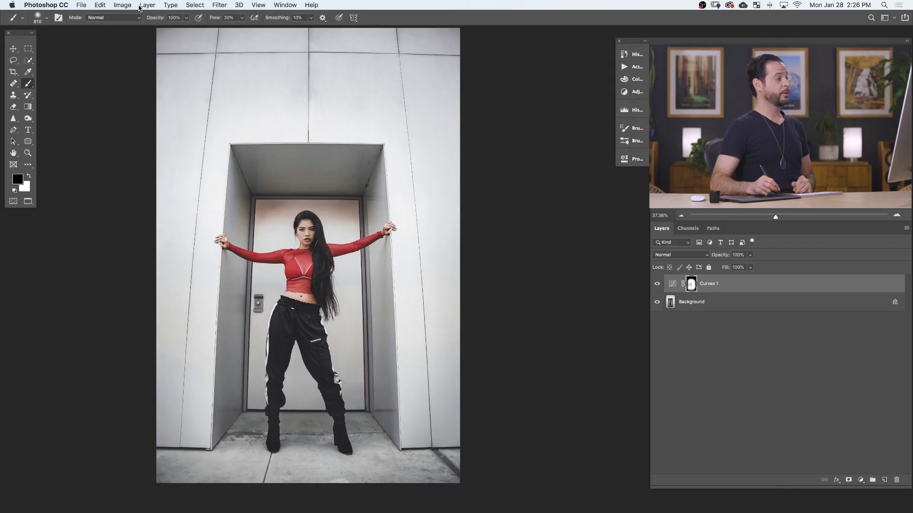
Add a new Curves 2 adjustment layer above Curves 1.
{"action": "left_click", "coordinate": [142, 5]}
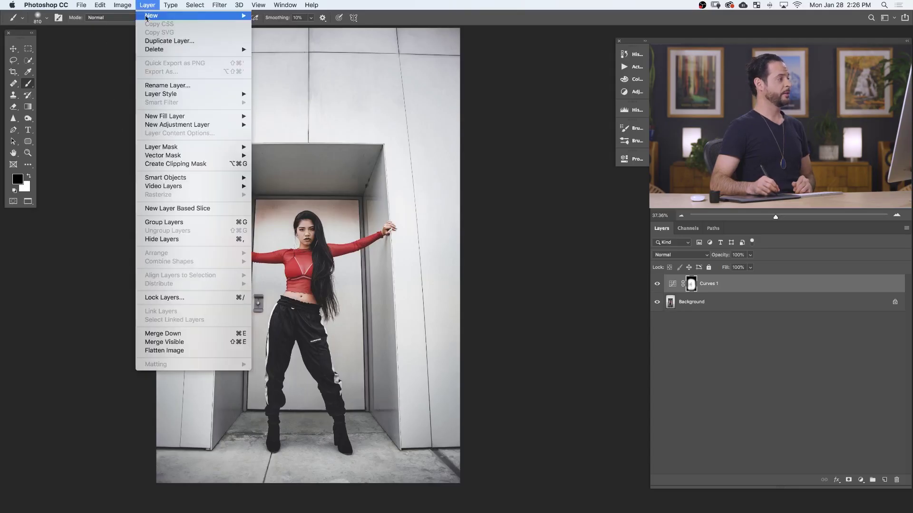
{"action": "mouse_move", "coordinate": [233, 125]}
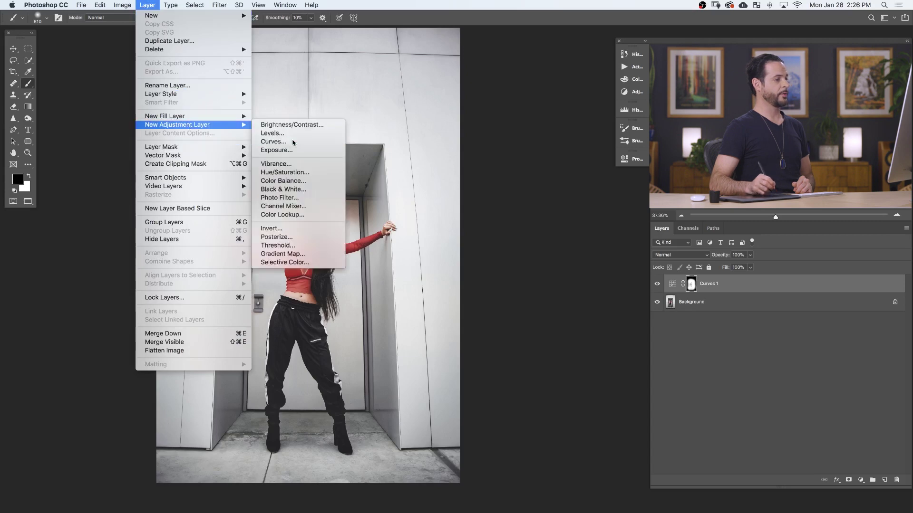
{"action": "left_click", "coordinate": [285, 142]}
{"action": "left_click", "coordinate": [545, 233]}
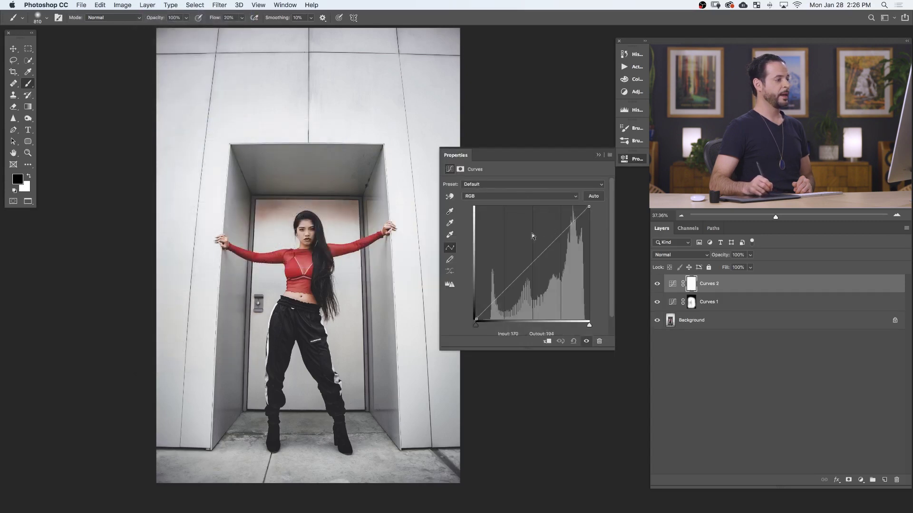
Test tints on the Red, Green and Blue channel curves, discarding the red and green trials.
{"action": "left_click", "coordinate": [481, 199]}
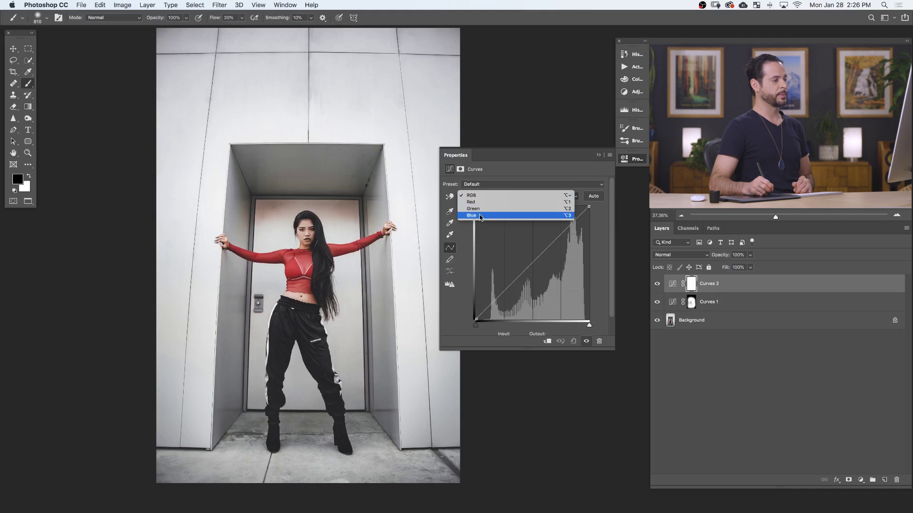
{"action": "left_click", "coordinate": [479, 205]}
{"action": "left_click_drag", "start_coordinate": [534, 259], "coordinate": [519, 242]}
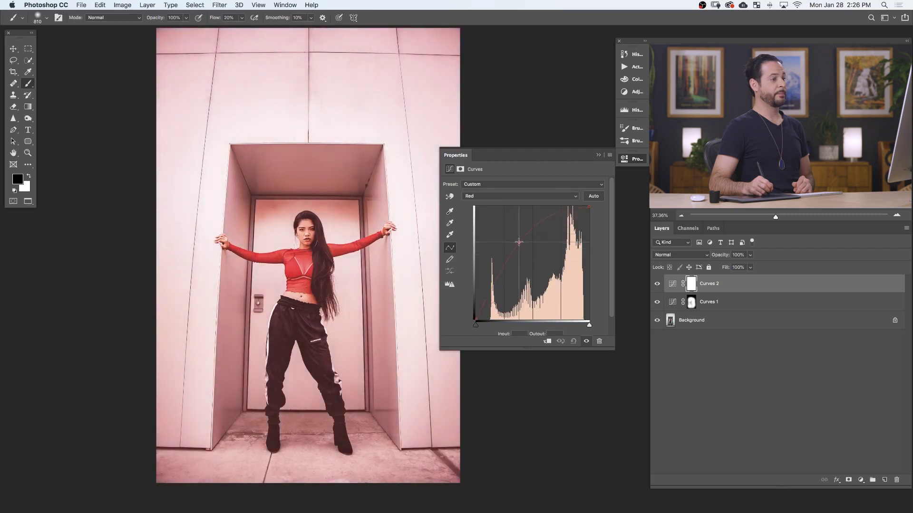
{"action": "left_click_drag", "start_coordinate": [522, 247], "coordinate": [505, 189]}
{"action": "left_click", "coordinate": [494, 197]}
{"action": "left_click", "coordinate": [494, 202]}
{"action": "left_click_drag", "start_coordinate": [525, 269], "coordinate": [496, 196]}
{"action": "left_click", "coordinate": [486, 194]}
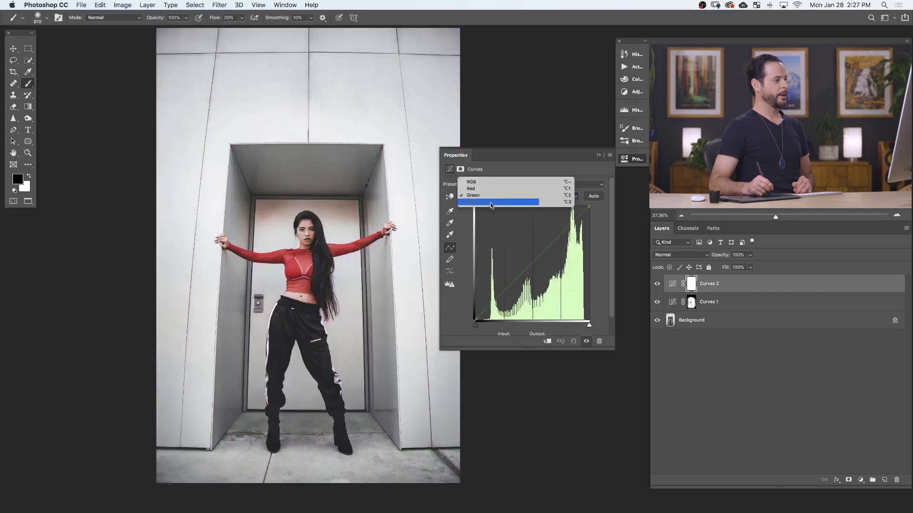
{"action": "left_click", "coordinate": [489, 203]}
{"action": "left_click_drag", "start_coordinate": [520, 247], "coordinate": [549, 281]}
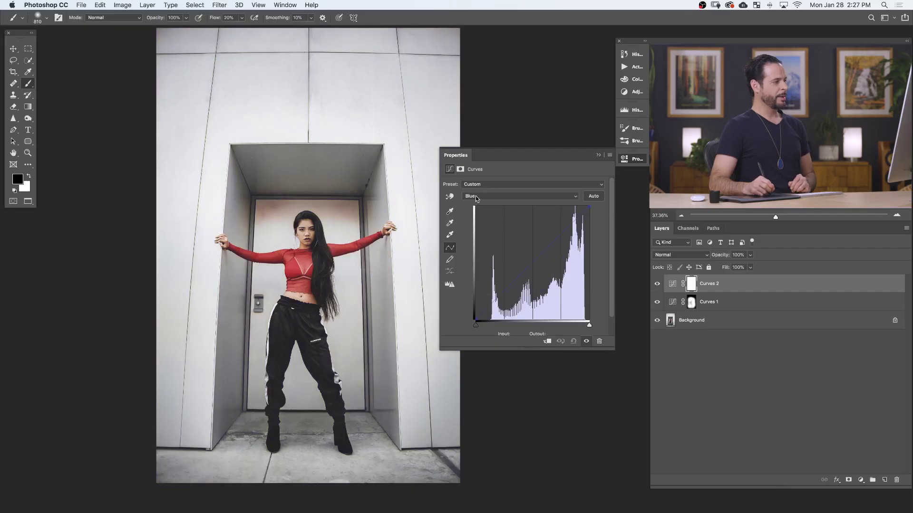
Lower the Blue channel midtones and raise the Red curve slightly to warm the photo.
{"action": "left_click", "coordinate": [519, 196]}
{"action": "left_click", "coordinate": [475, 194]}
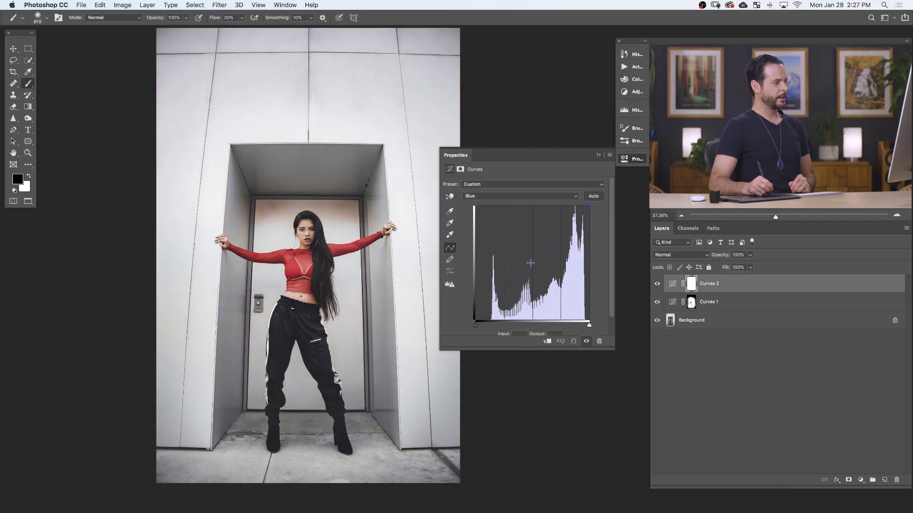
{"action": "mouse_move", "coordinate": [532, 264]}
{"action": "left_mouse_down"}
{"action": "mouse_move", "coordinate": [556, 292]}
{"action": "mouse_move", "coordinate": [530, 271]}
{"action": "left_mouse_up"}
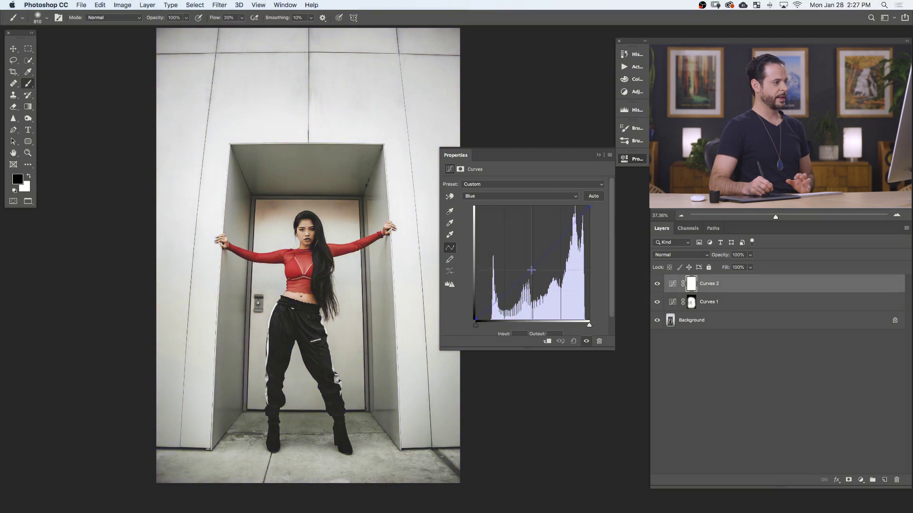
{"action": "left_click", "coordinate": [491, 196]}
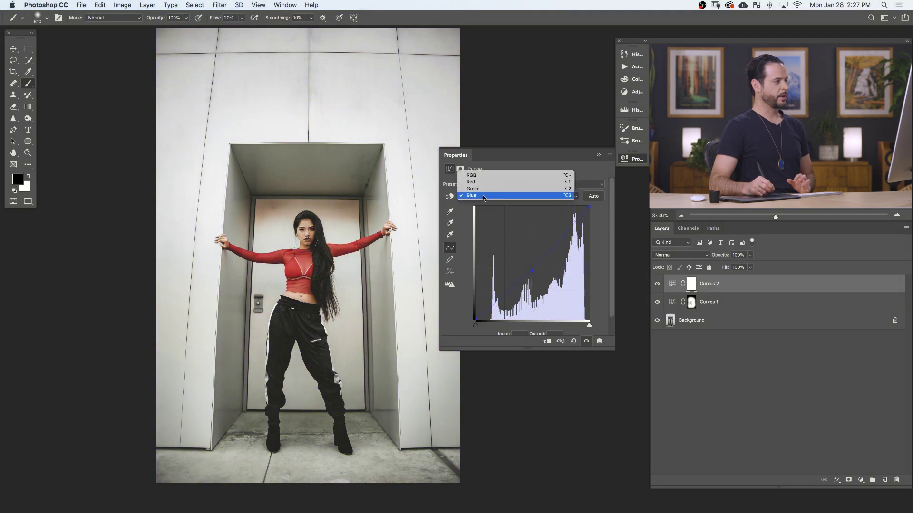
{"action": "left_click", "coordinate": [494, 184]}
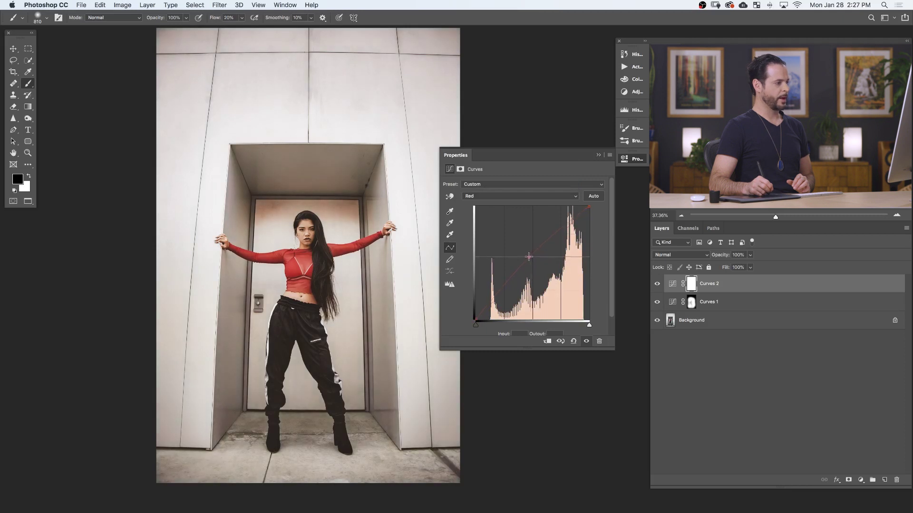
{"action": "left_click_drag", "start_coordinate": [529, 257], "coordinate": [529, 256]}
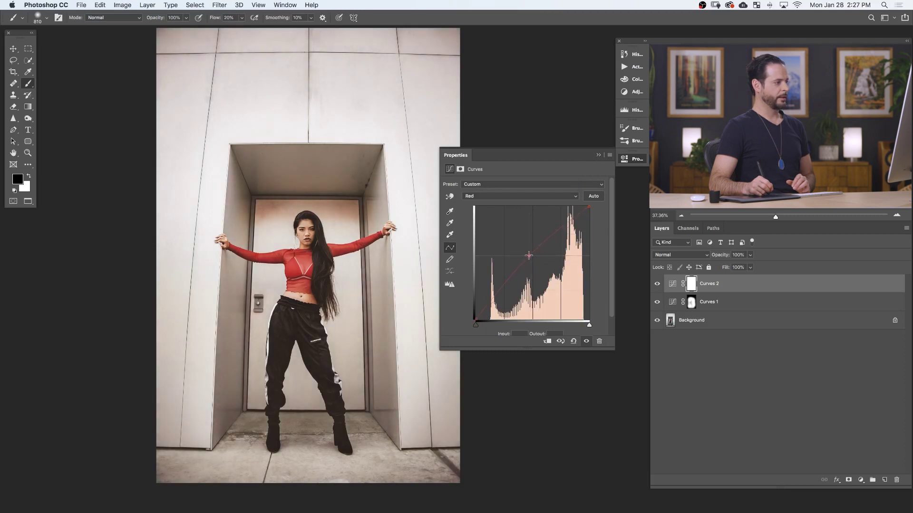
Toggle Curves 2 visibility to compare the photo with and without warming.
{"action": "left_click", "coordinate": [657, 285]}
{"action": "left_click", "coordinate": [655, 286]}
{"action": "left_click", "coordinate": [654, 289]}
{"action": "left_click", "coordinate": [654, 289]}
{"action": "left_click", "coordinate": [655, 289]}
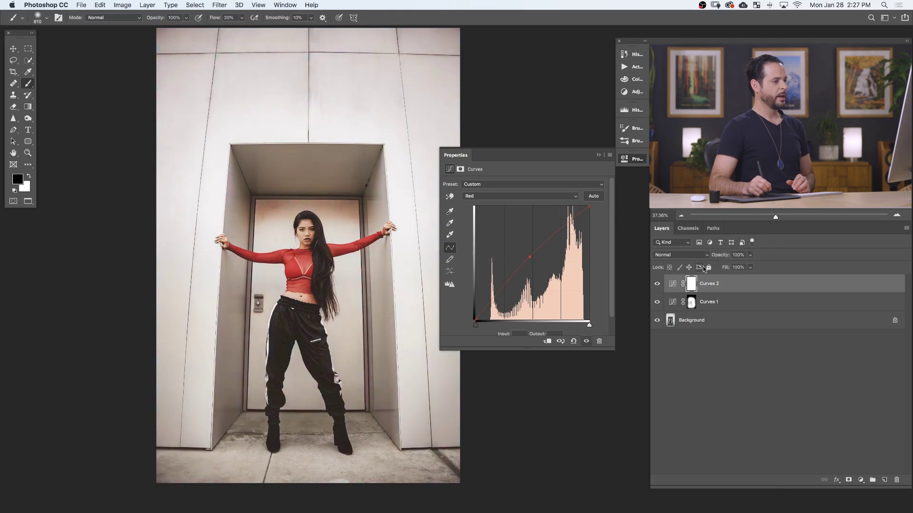